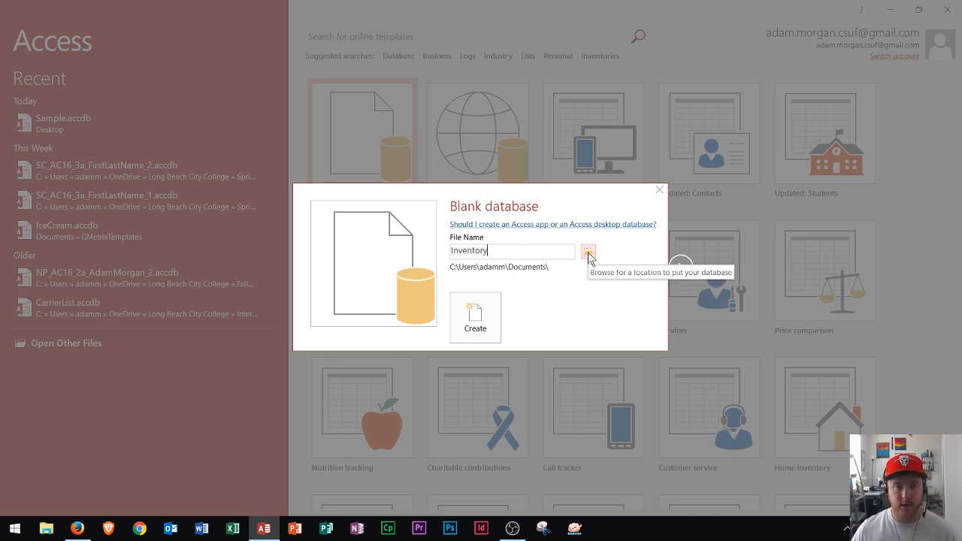
# Choose the Desktop folder as the save location for Inventory.accdb and create the blank database.
pyautogui.click(589, 255)
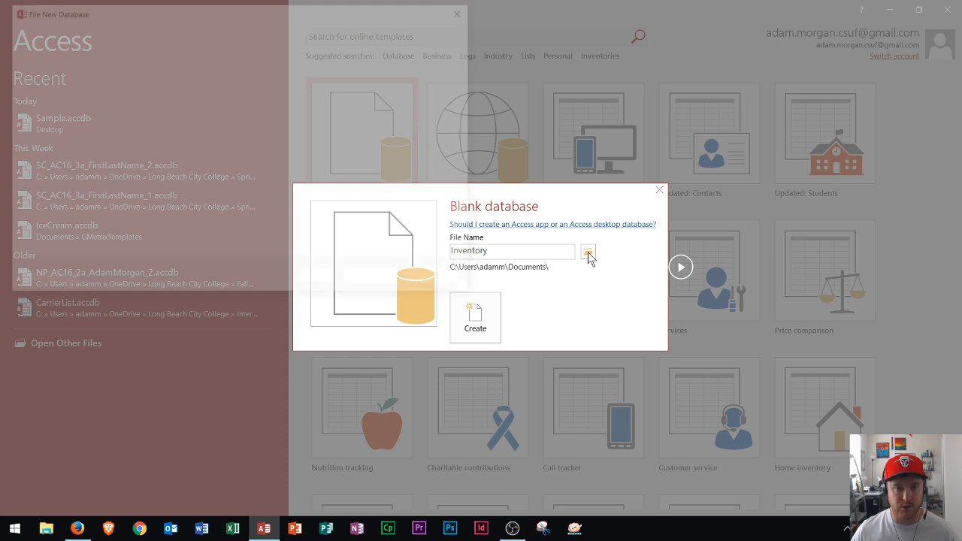
pyautogui.click(49, 118)
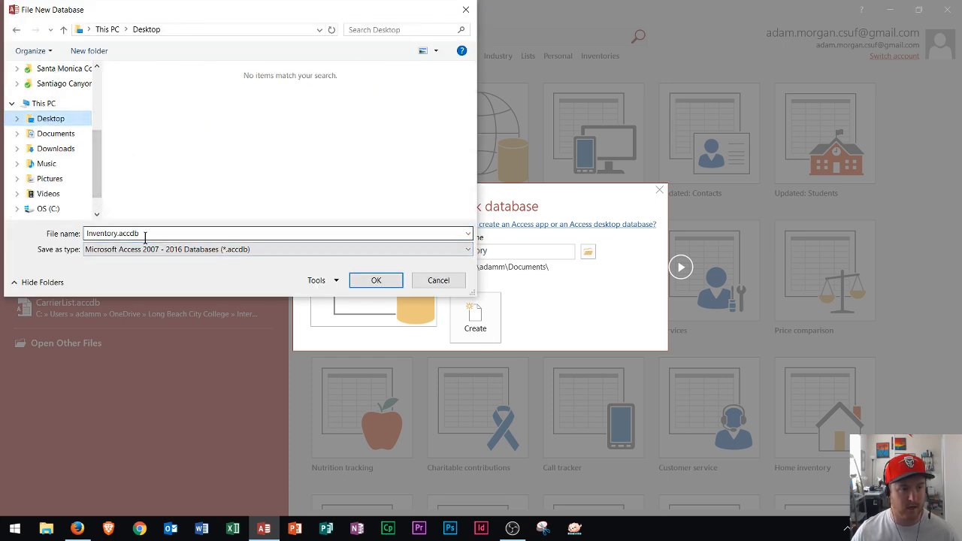
pyautogui.click(376, 280)
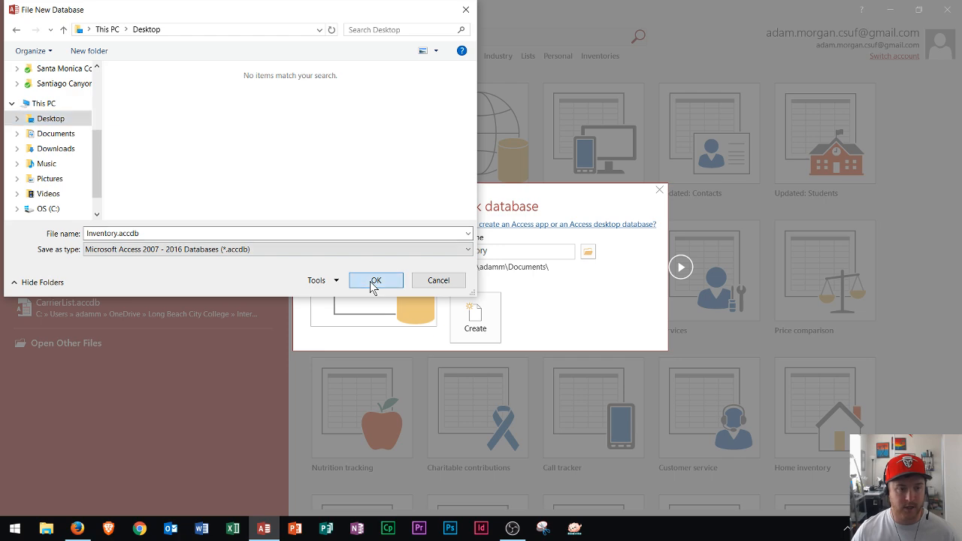
pyautogui.click(470, 317)
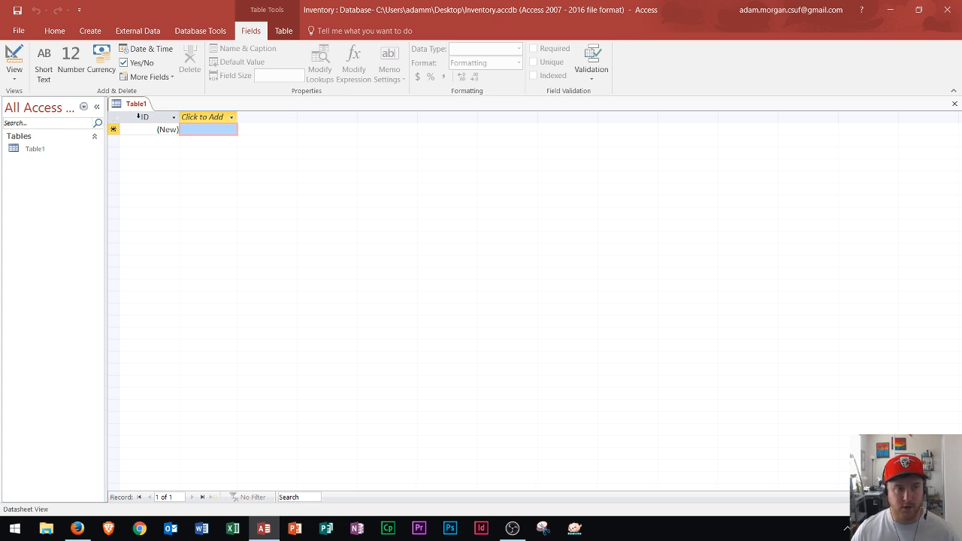
# Add two Short Text fields named Item and Category after the ID field in the new table.
pyautogui.click(220, 117)
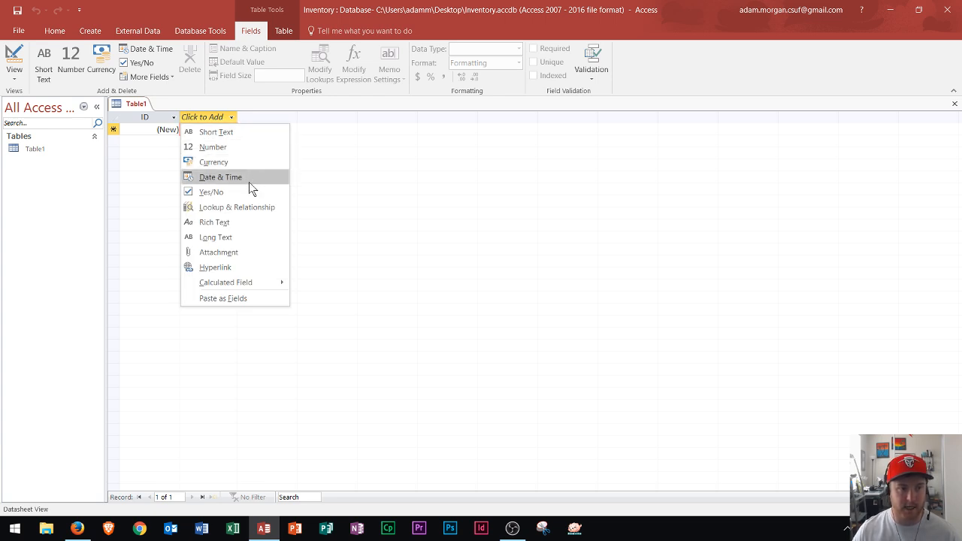
pyautogui.click(226, 134)
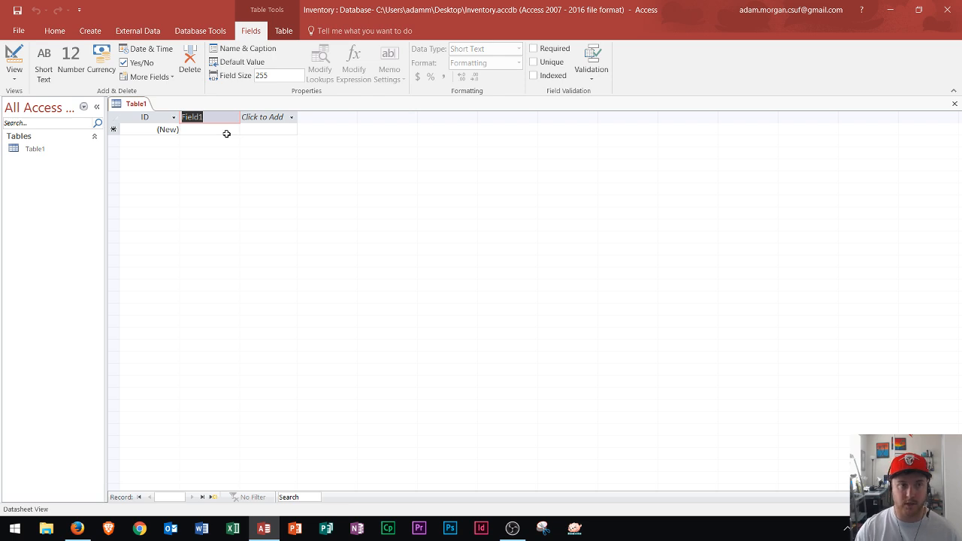
pyautogui.write('Item')
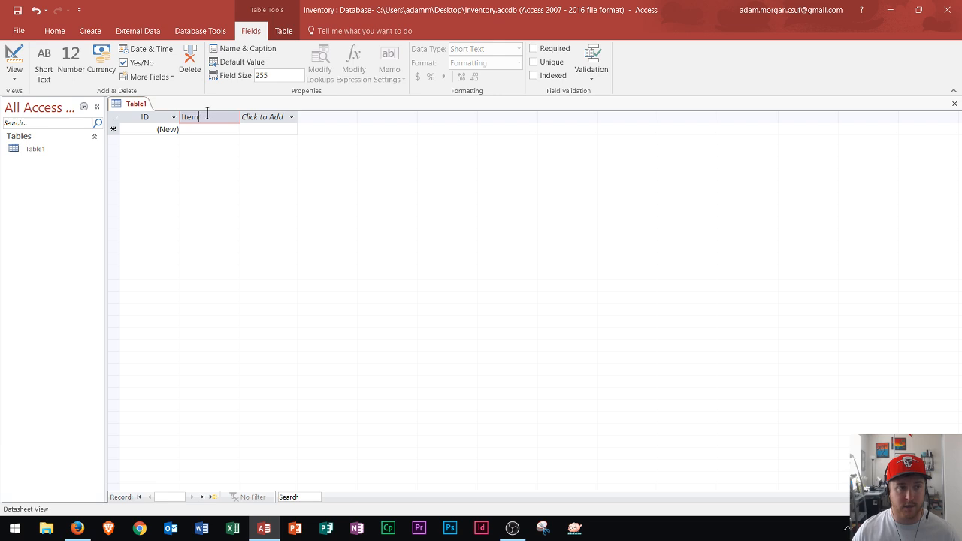
pyautogui.press('Return')
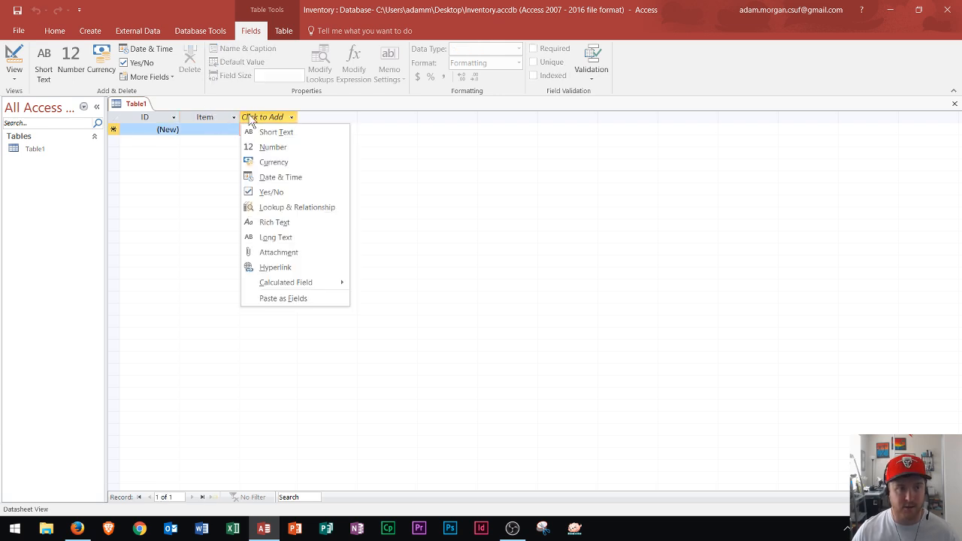
pyautogui.click(289, 133)
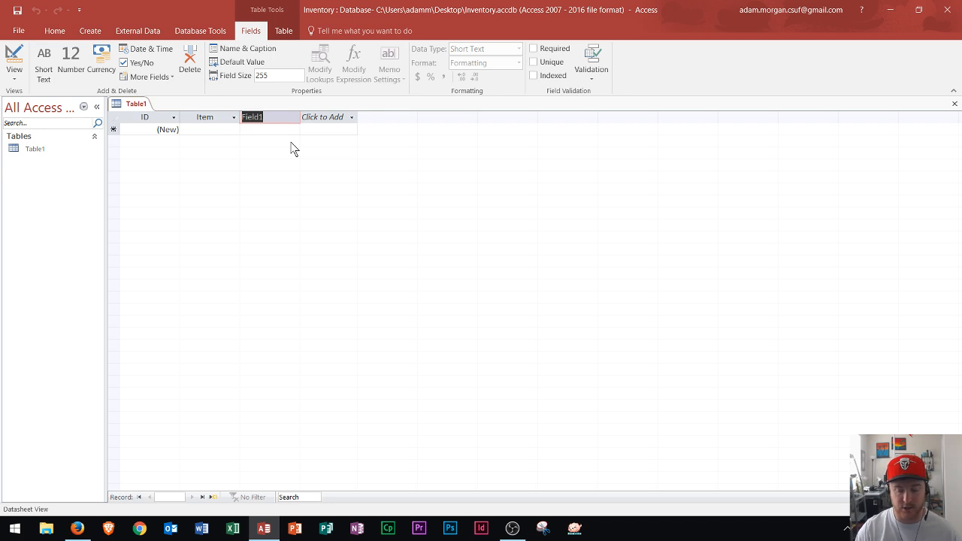
pyautogui.write('Cat')
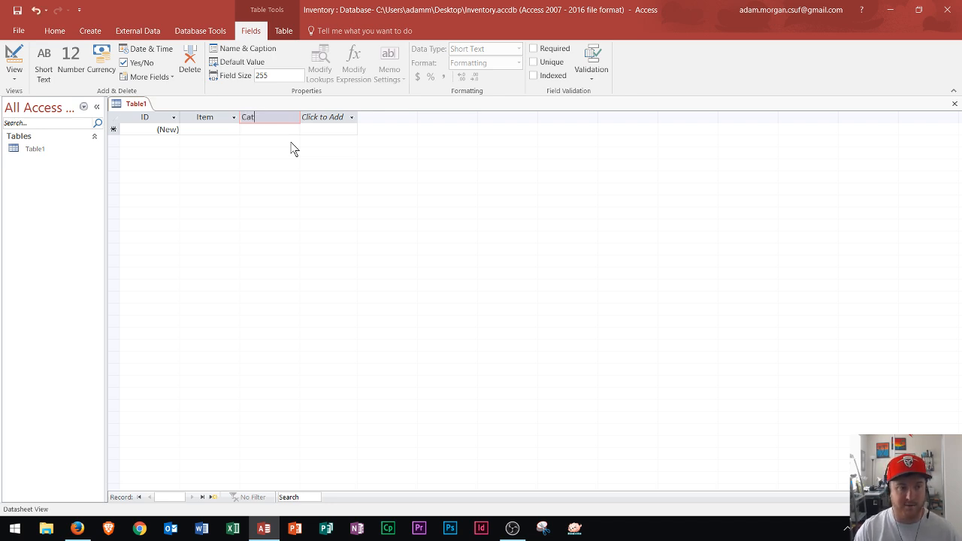
pyautogui.write('egory')
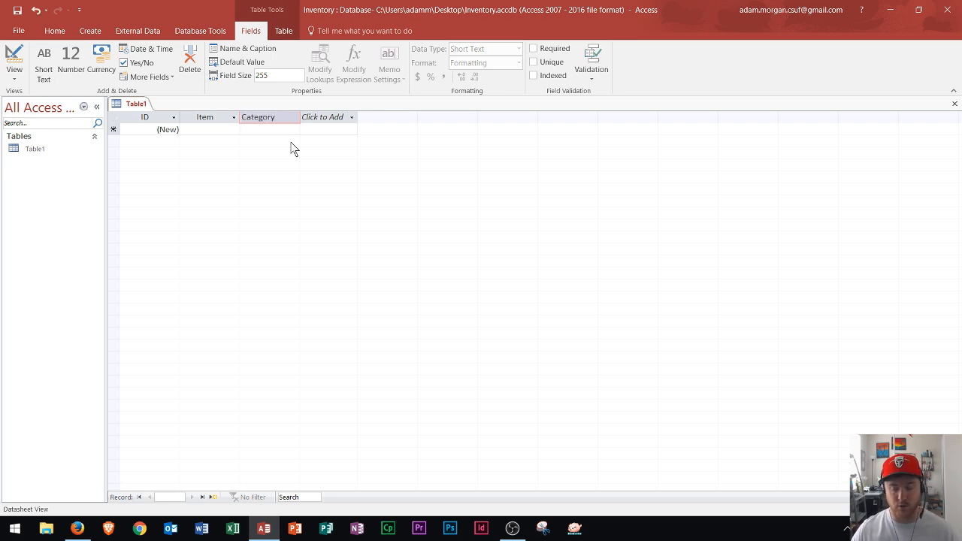
pyautogui.press('Tab')
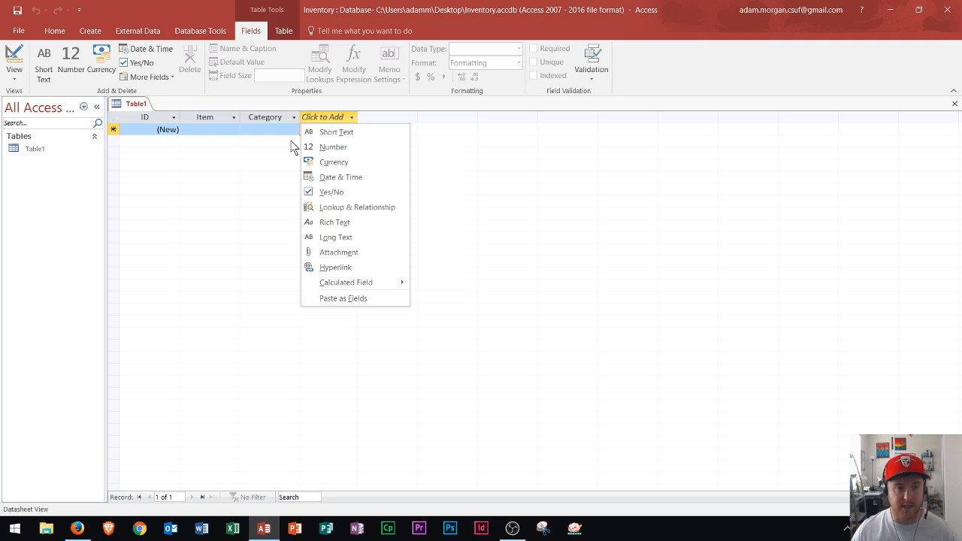
# Add two more Short Text fields named Campus and Storage Location after the Category field.
pyautogui.click(345, 134)
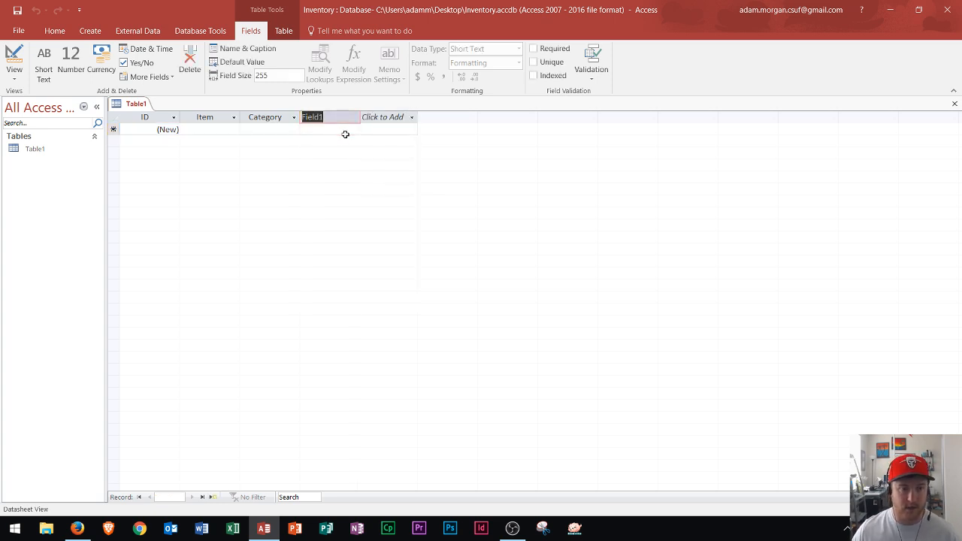
pyautogui.write('Campus')
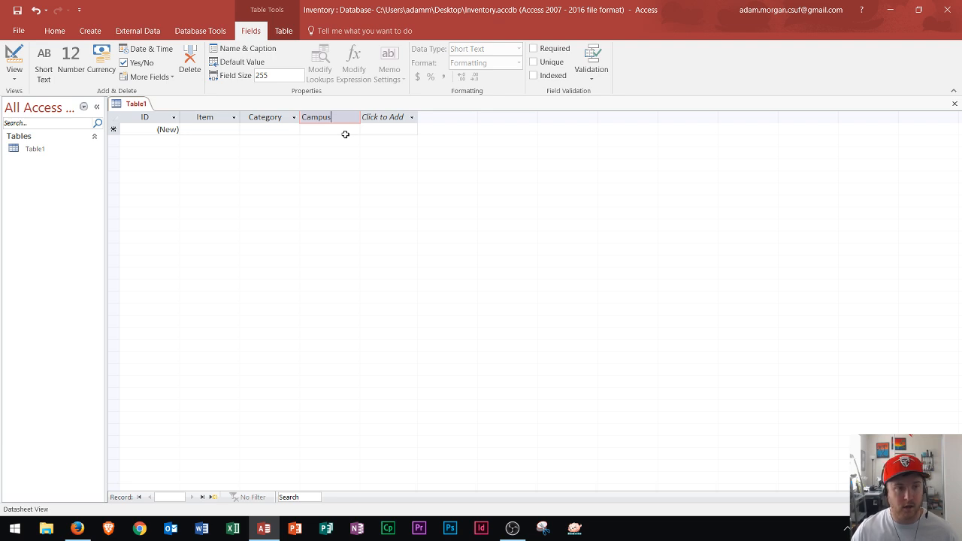
pyautogui.press('Return')
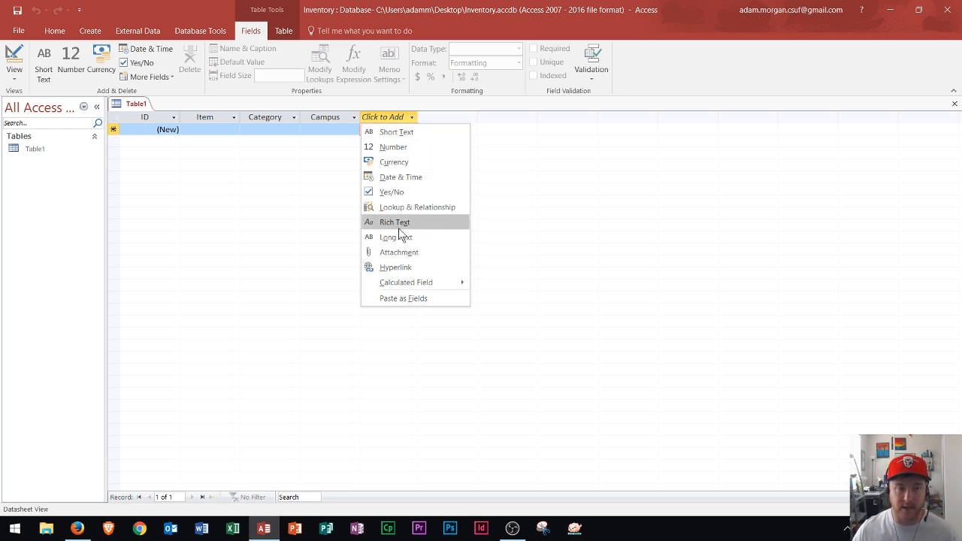
pyautogui.click(405, 134)
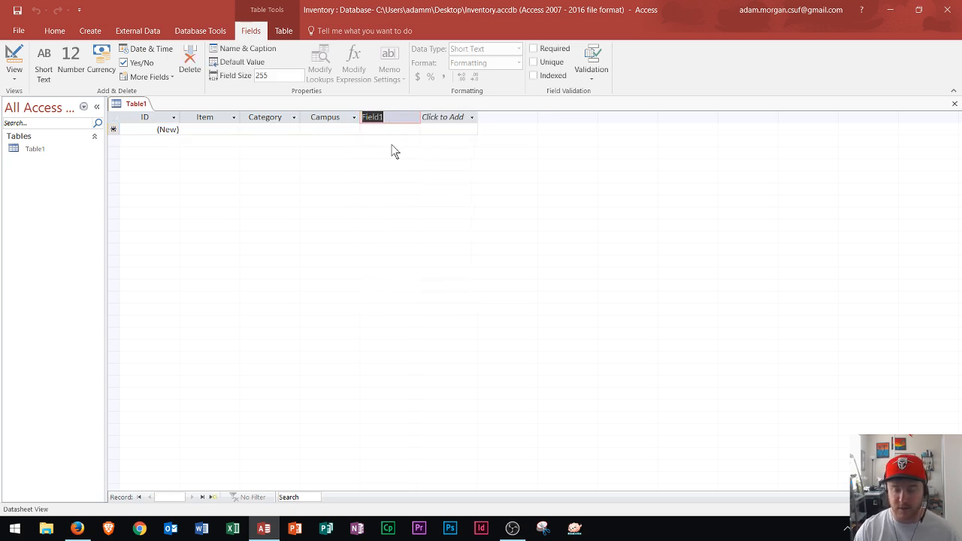
pyautogui.write('Stor')
pyautogui.write('age Location')
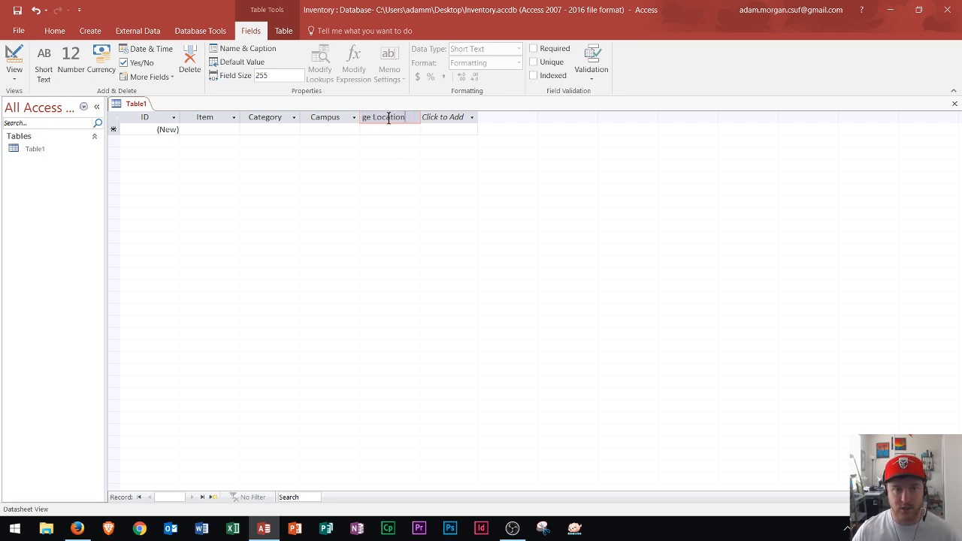
pyautogui.press('Return')
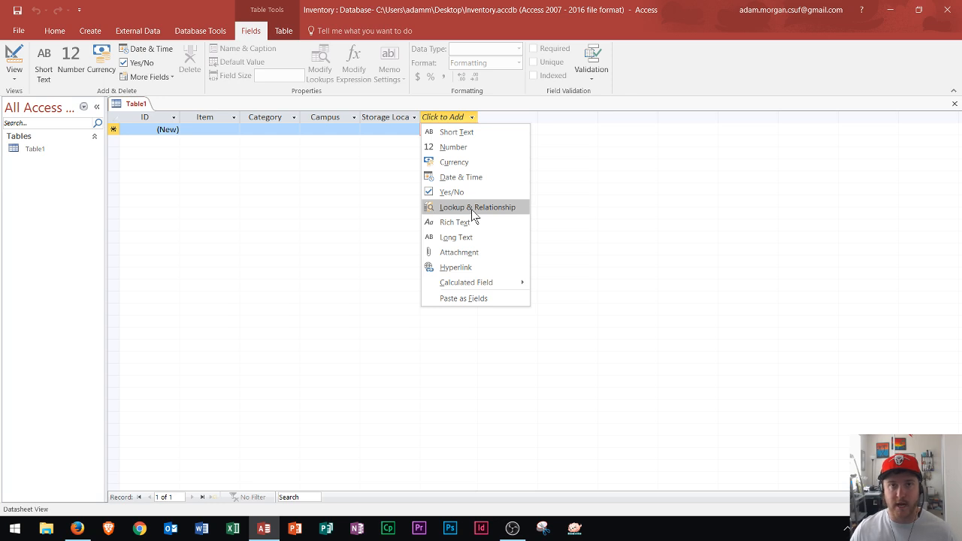
# Add a Currency field named Price after the Storage Location field.
pyautogui.click(456, 163)
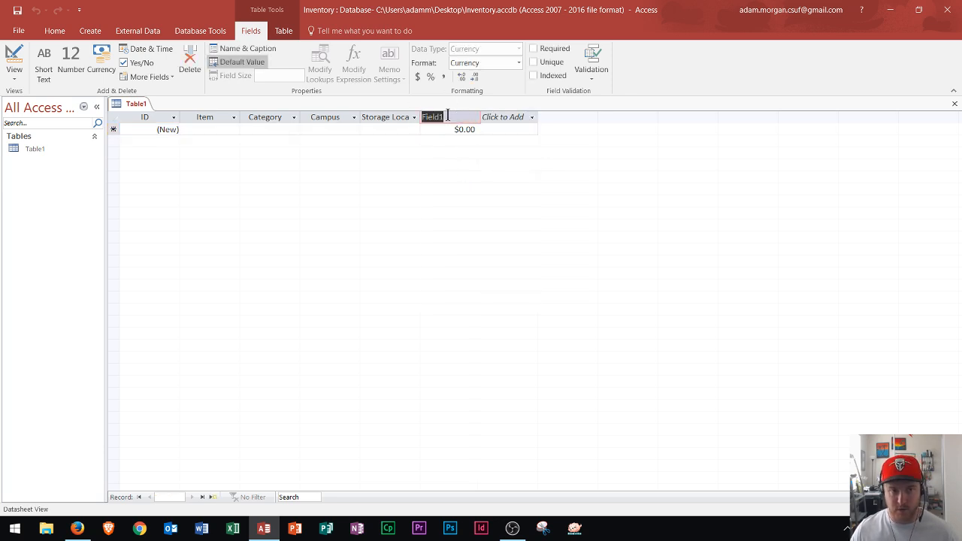
pyautogui.write('Price')
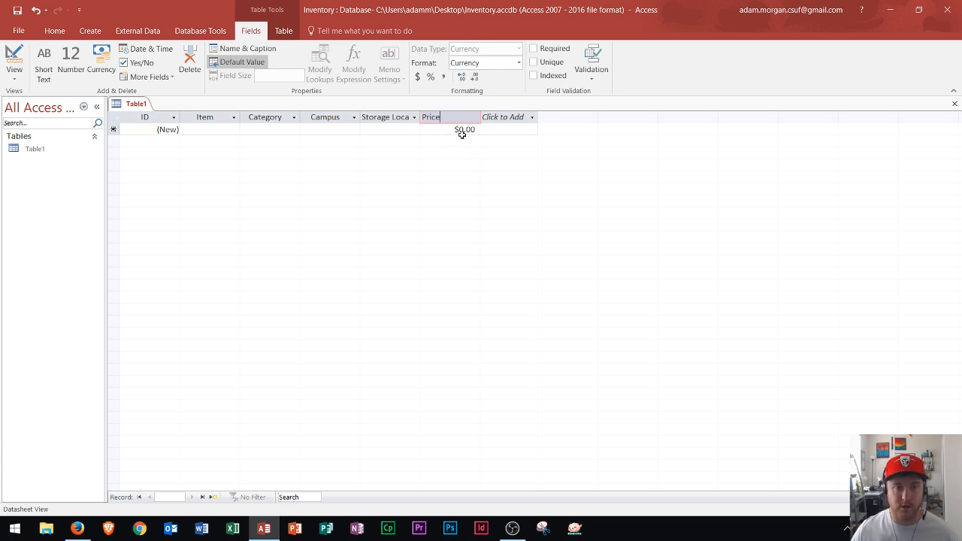
pyautogui.click(461, 130)
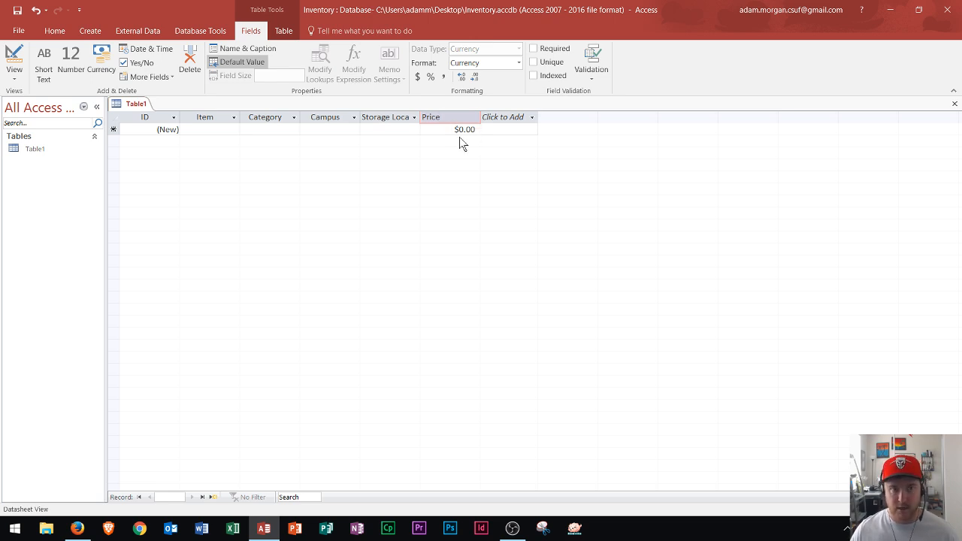
pyautogui.press('Return')
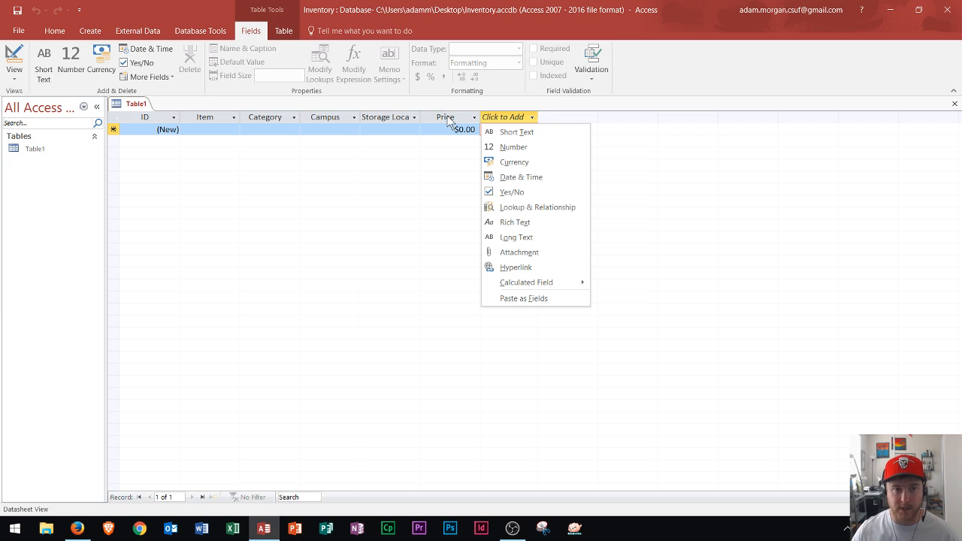
# Add a Number field named Quantity in Stock as the last field and stop adding fields.
pyautogui.click(535, 147)
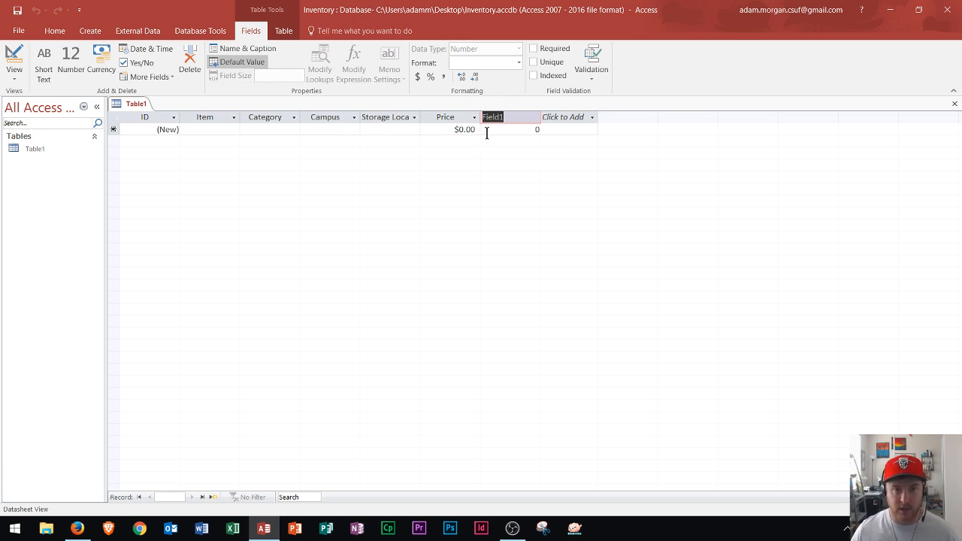
pyautogui.write('Qu')
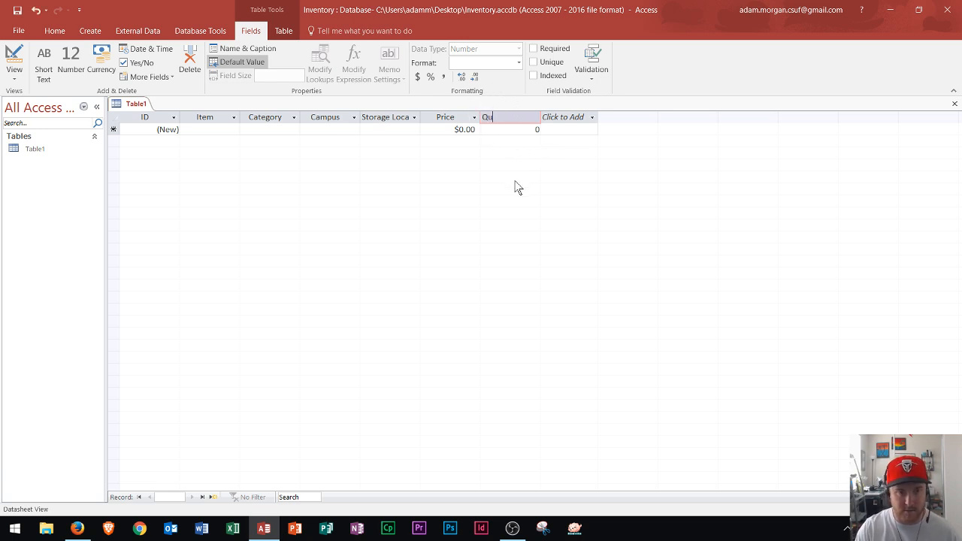
pyautogui.write('antity in Stock')
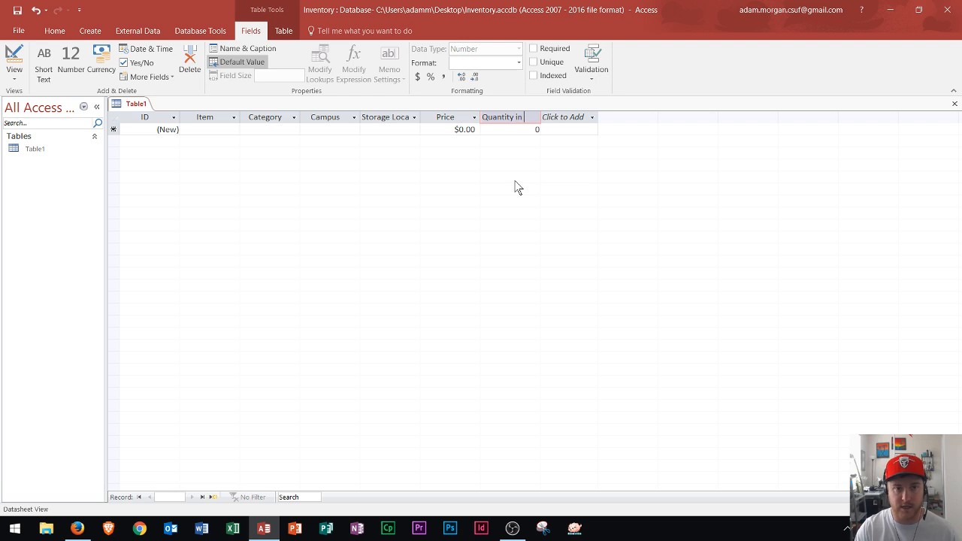
pyautogui.press('Return')
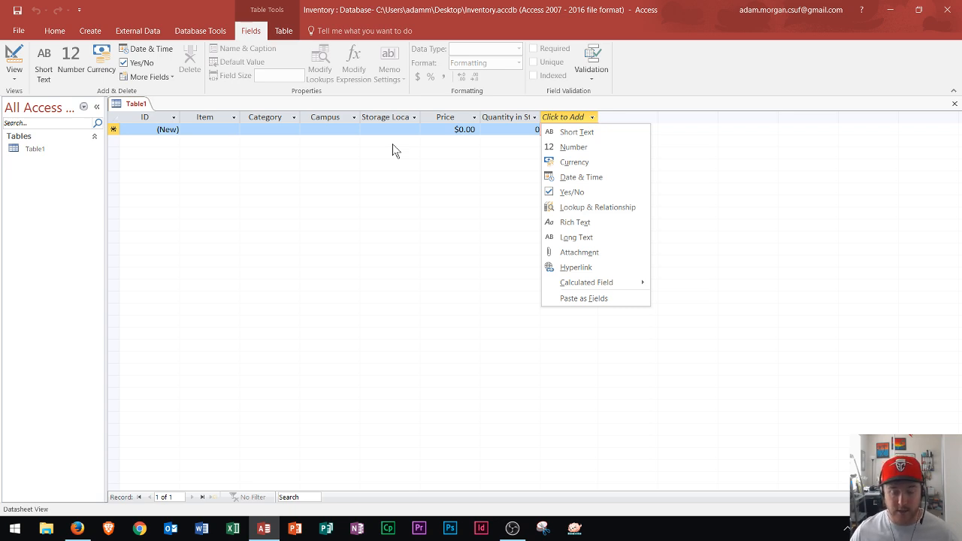
pyautogui.press('Escape')
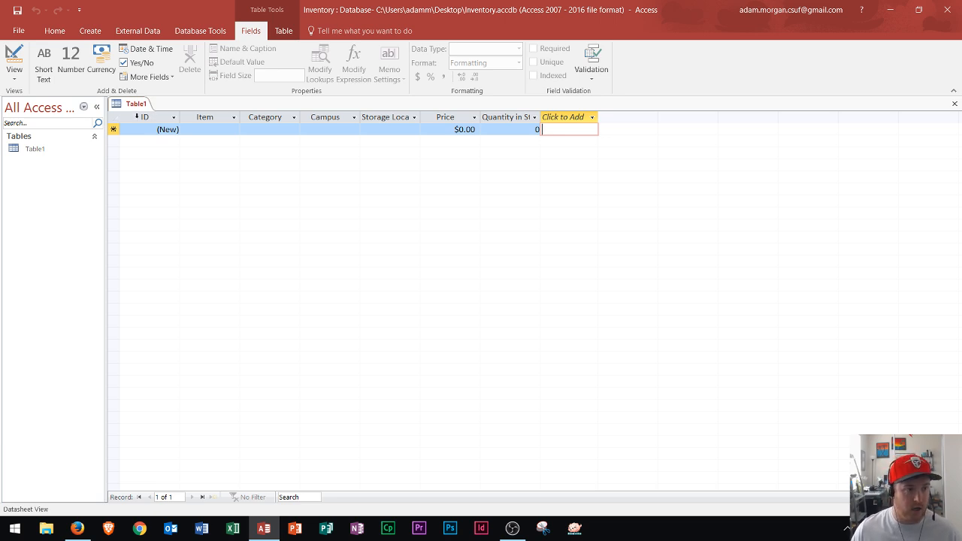
# Rename the ID field to Item ID and set its data type to Short Text.
pyautogui.click(143, 116)
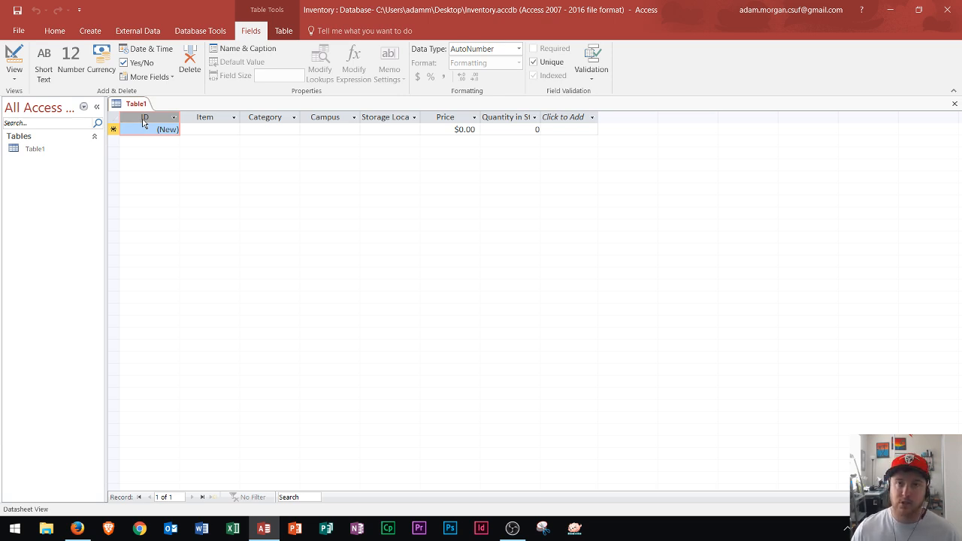
pyautogui.doubleClick(141, 118)
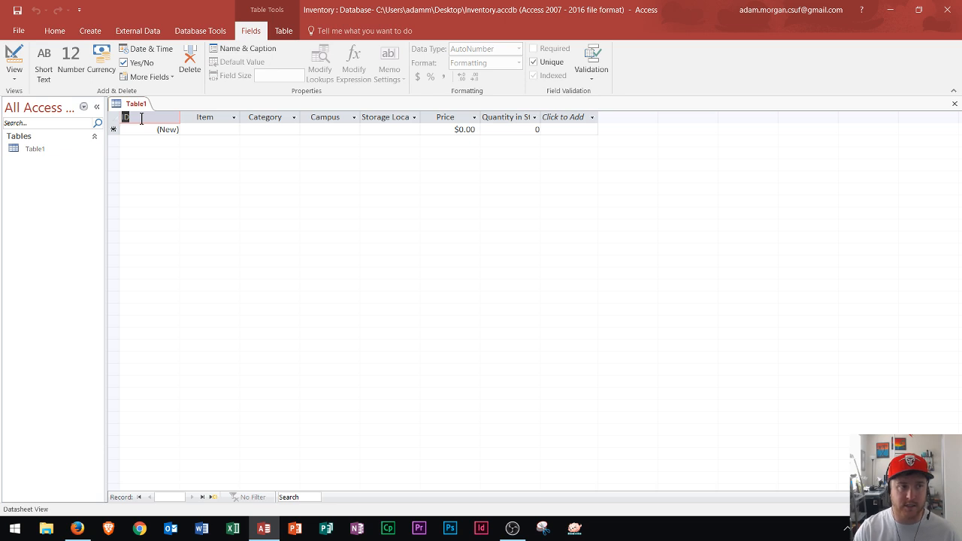
pyautogui.write('Item ID')
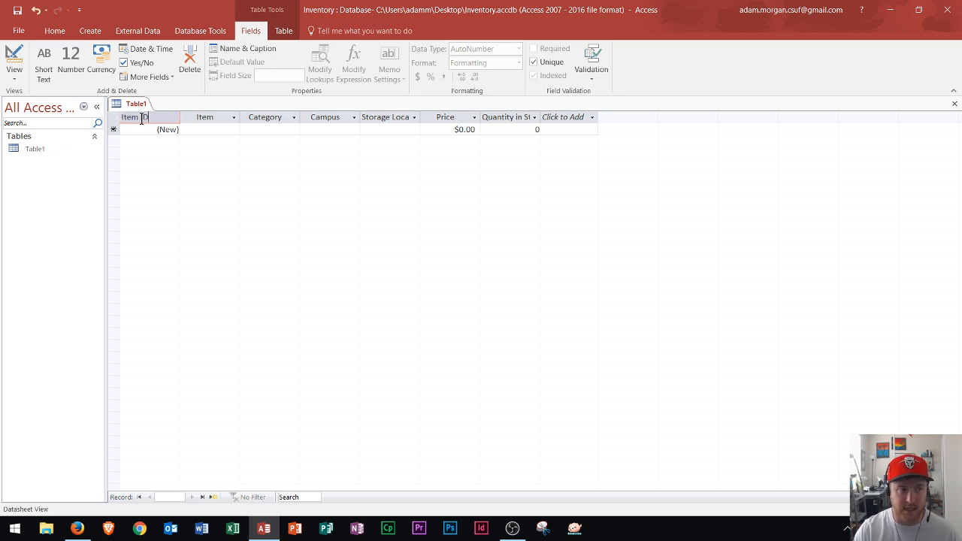
pyautogui.press('Return')
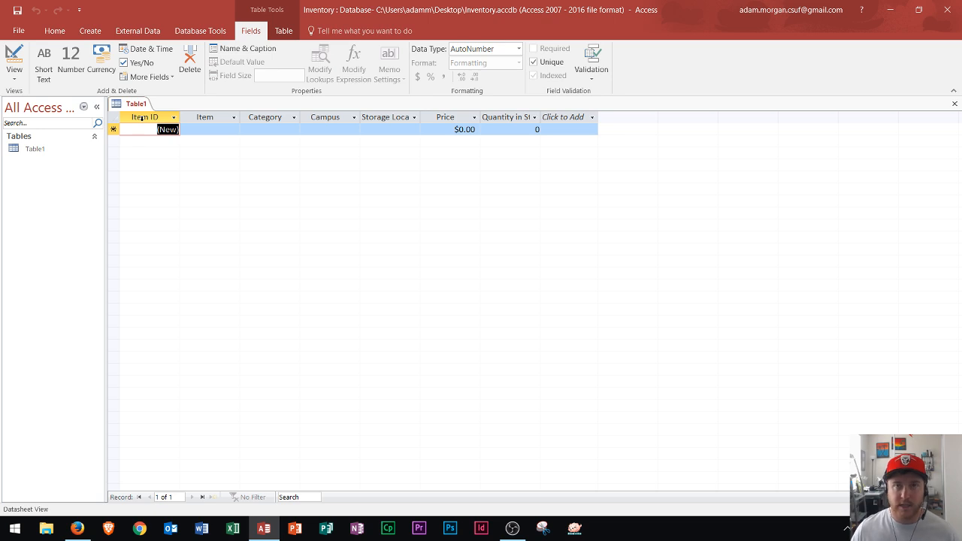
pyautogui.click(143, 125)
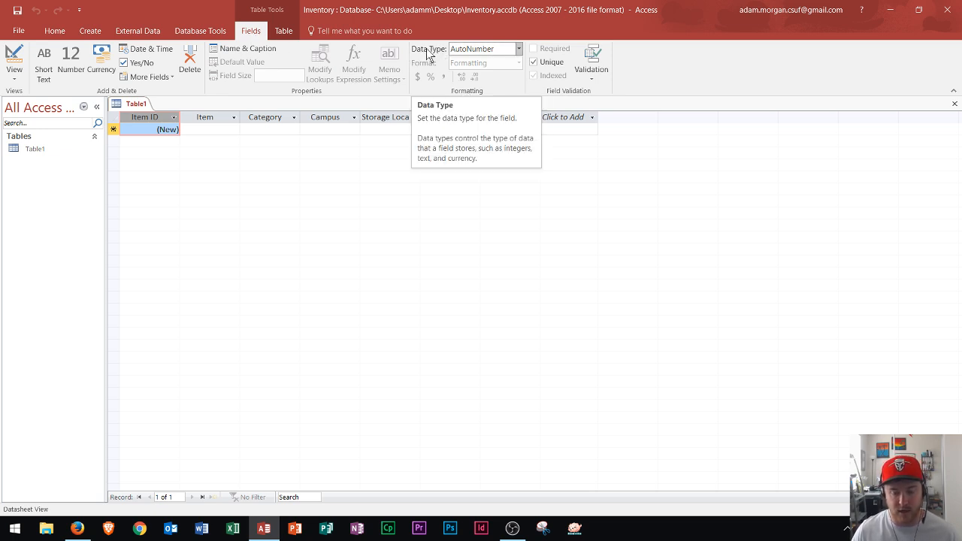
pyautogui.click(518, 48)
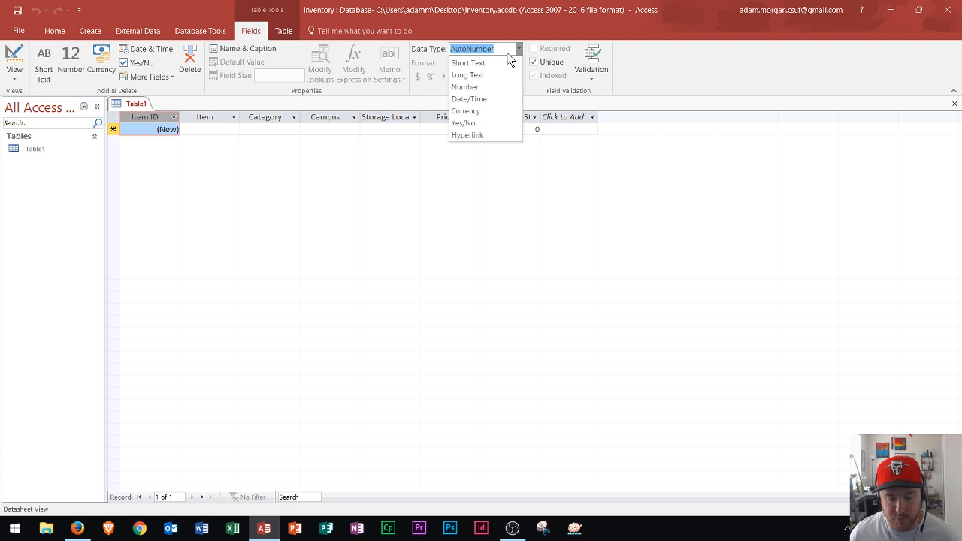
pyautogui.click(474, 63)
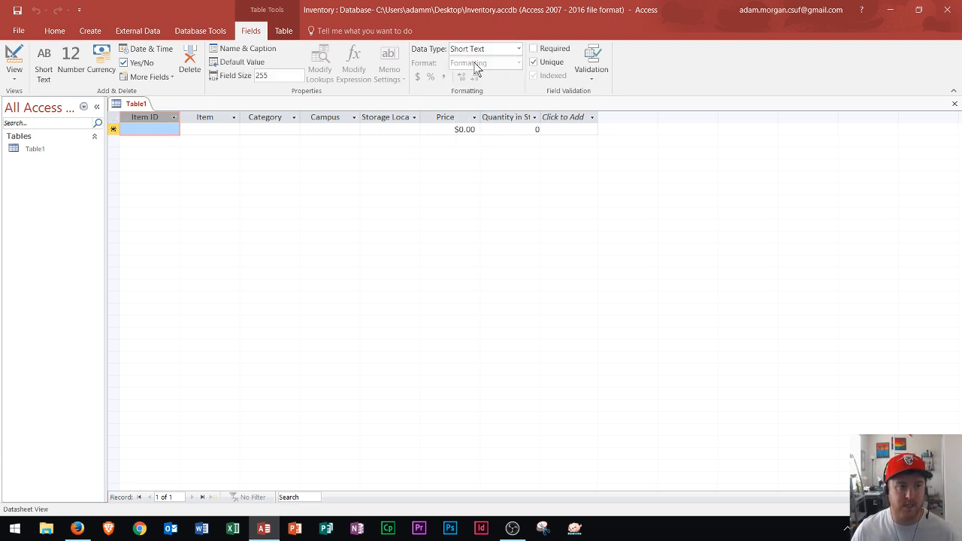